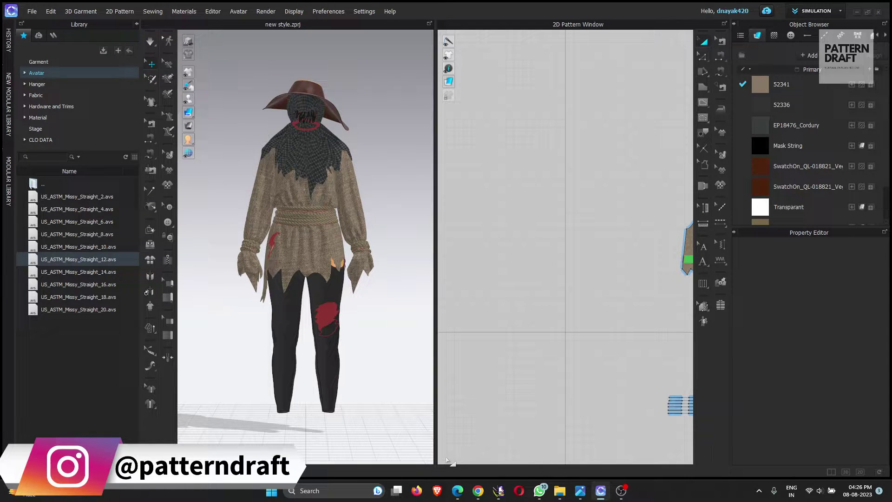
# Switch the workspace from Simulation to Animation and tilt a front view down toward the floor.
pyautogui.moveTo(409, 293)
pyautogui.mouseDown(button='right')
pyautogui.moveTo(287, 296)
pyautogui.moveTo(351, 301)
pyautogui.moveTo(303, 283)
pyautogui.moveTo(350, 302)
pyautogui.moveTo(322, 296)
pyautogui.mouseUp(button='right')
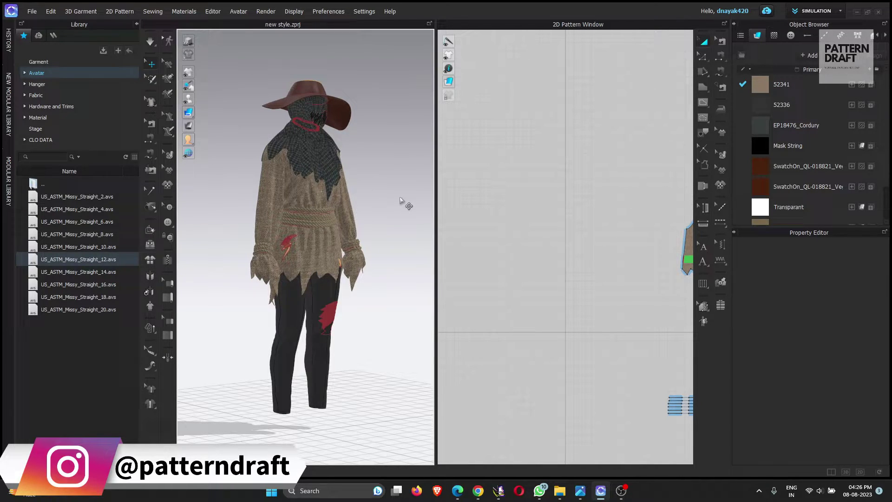
pyautogui.click(832, 13)
pyautogui.click(809, 45)
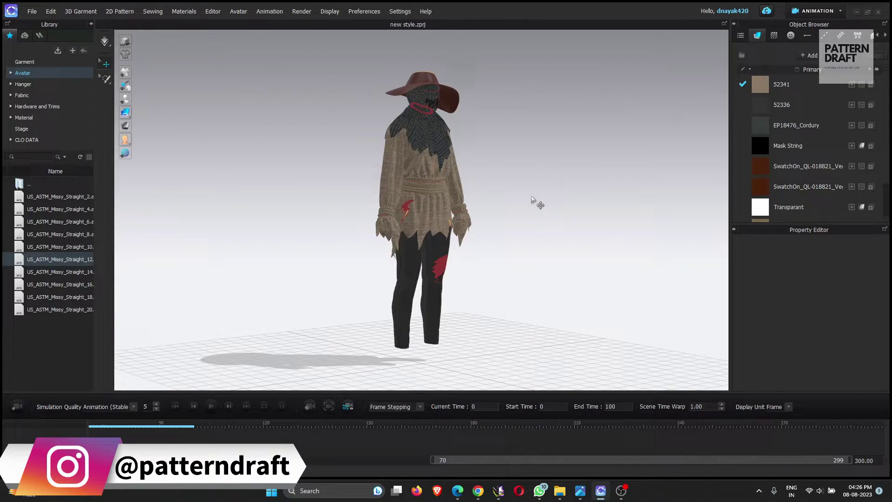
pyautogui.press('2')
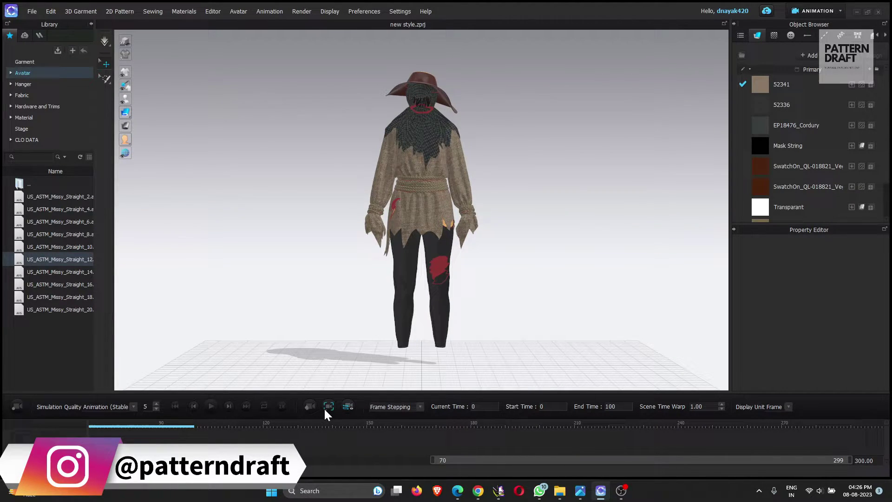
pyautogui.scroll(-3, 390, 344)
pyautogui.moveTo(389, 340); pyautogui.dragTo(408, 317, button='right')
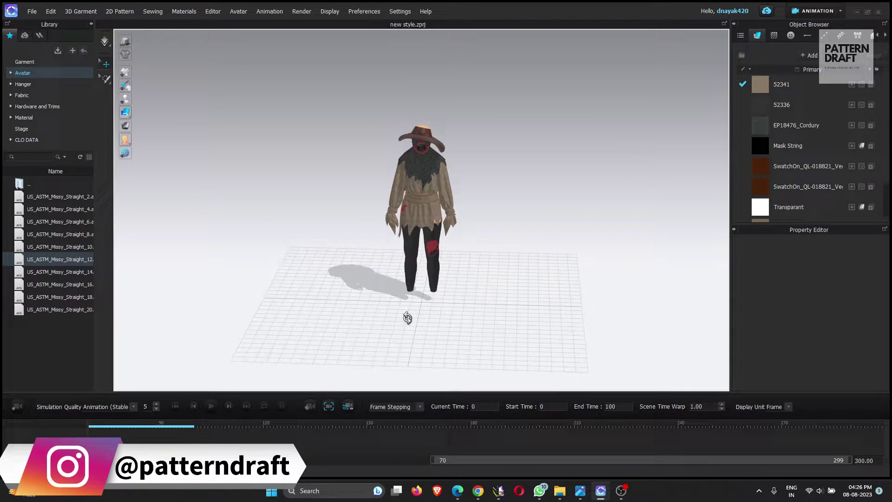
# Add a camera path and move its preview window aside, orbiting to a side view.
pyautogui.click(311, 407)
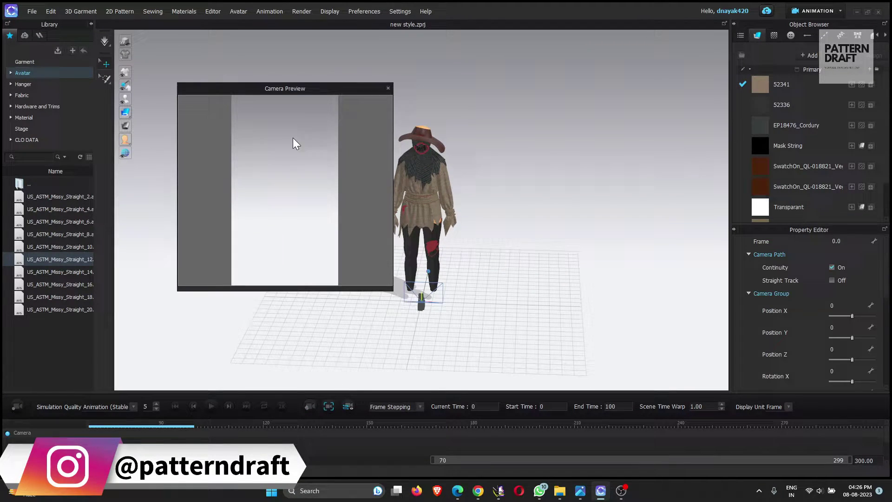
pyautogui.moveTo(311, 92); pyautogui.dragTo(143, 29)
pyautogui.moveTo(313, 253); pyautogui.dragTo(355, 258, button='right')
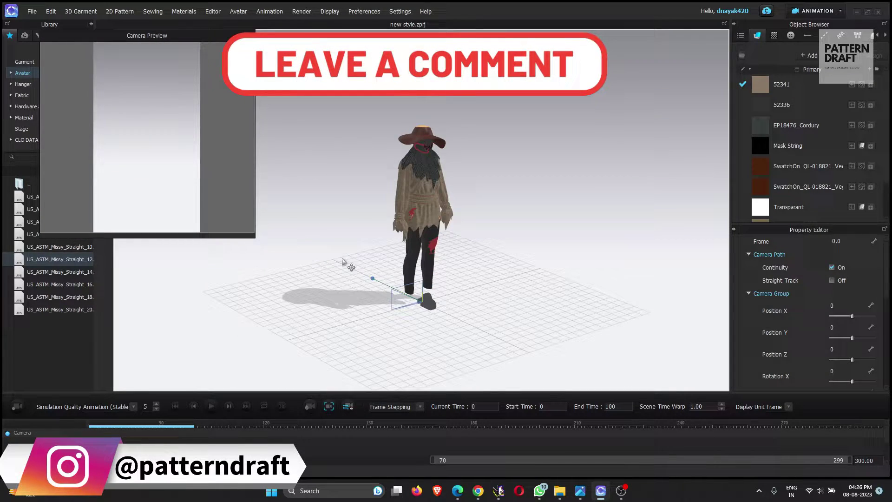
pyautogui.moveTo(433, 314)
pyautogui.mouseDown(button='right')
pyautogui.moveTo(471, 288)
pyautogui.moveTo(454, 300)
pyautogui.mouseUp(button='right')
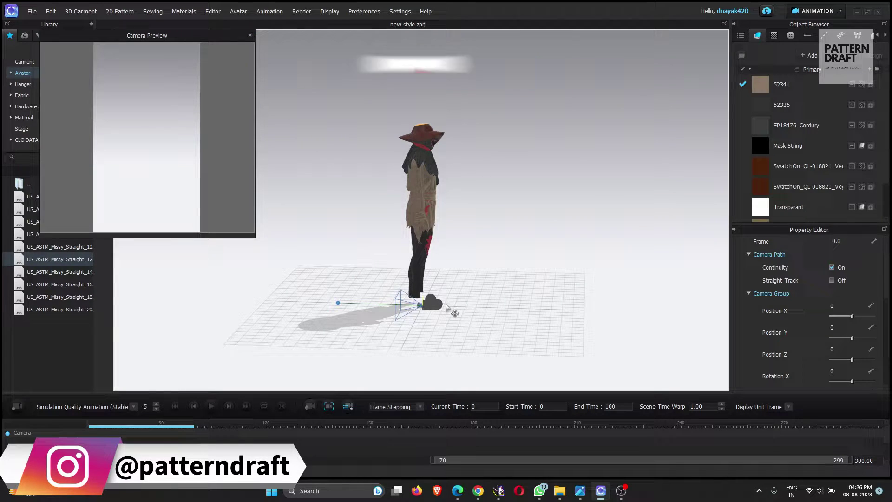
# Move the camera away from the avatar and raise it above the floor.
pyautogui.click(448, 312)
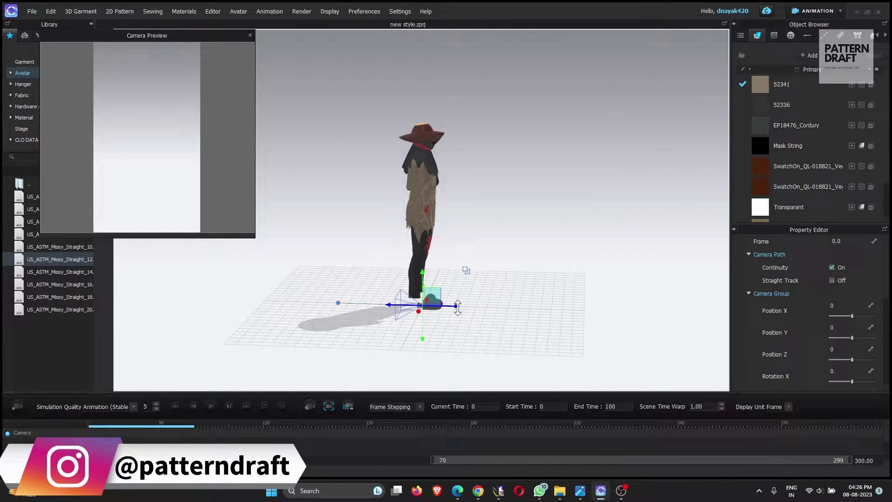
pyautogui.moveTo(457, 309); pyautogui.dragTo(645, 314)
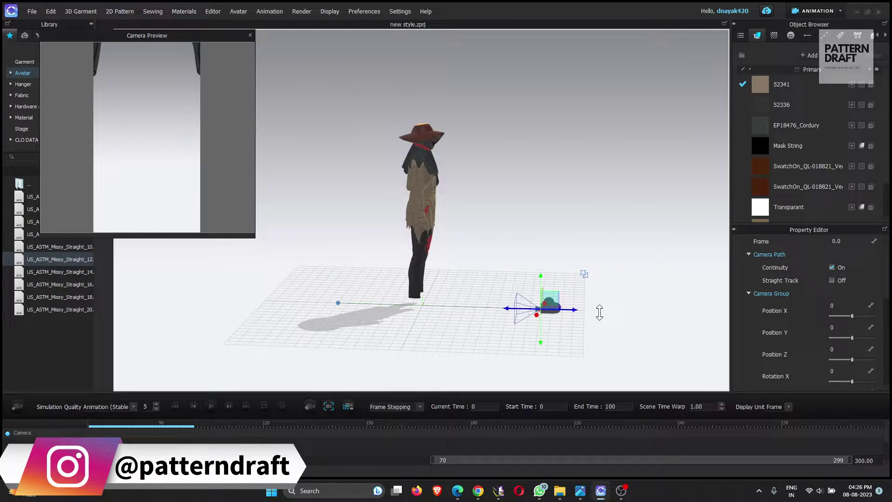
pyautogui.moveTo(646, 315); pyautogui.dragTo(640, 264, button='right')
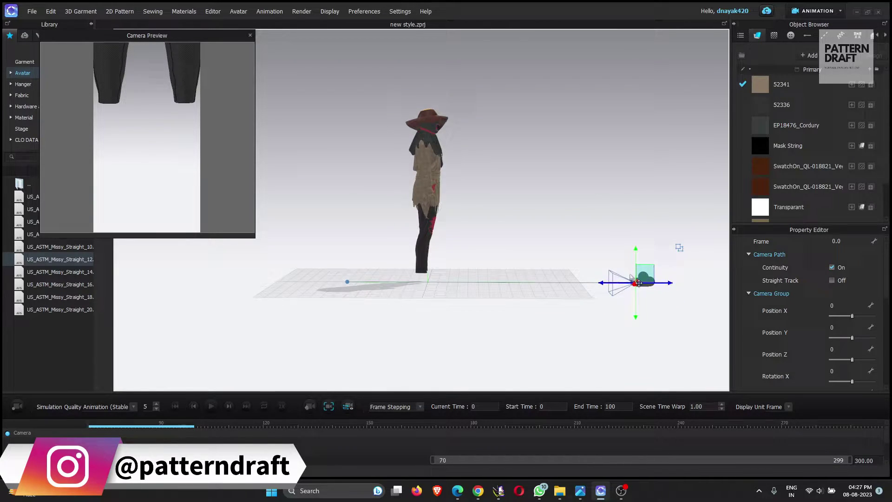
pyautogui.moveTo(615, 255); pyautogui.dragTo(478, 244)
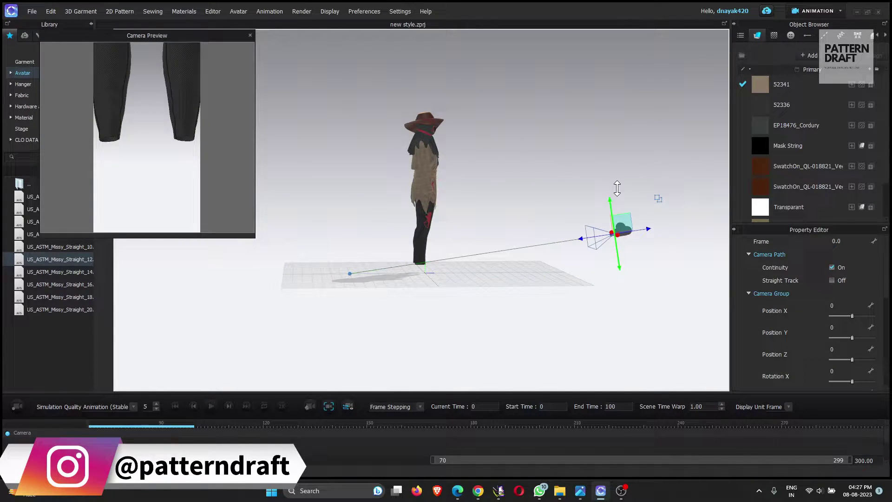
# Slide the path's start point sideways and raise it to the avatar's rope waistband.
pyautogui.click(350, 274)
pyautogui.moveTo(377, 273); pyautogui.dragTo(445, 275)
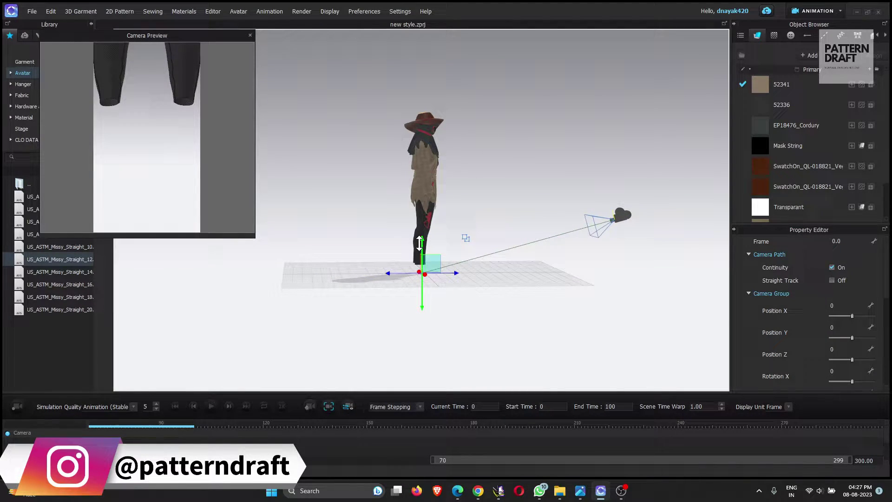
pyautogui.moveTo(416, 238); pyautogui.dragTo(434, 166)
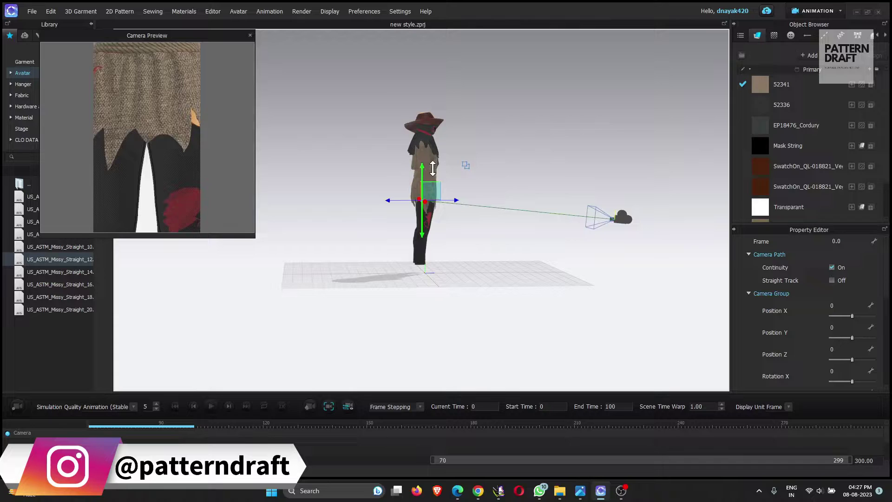
pyautogui.moveTo(433, 166); pyautogui.dragTo(434, 158)
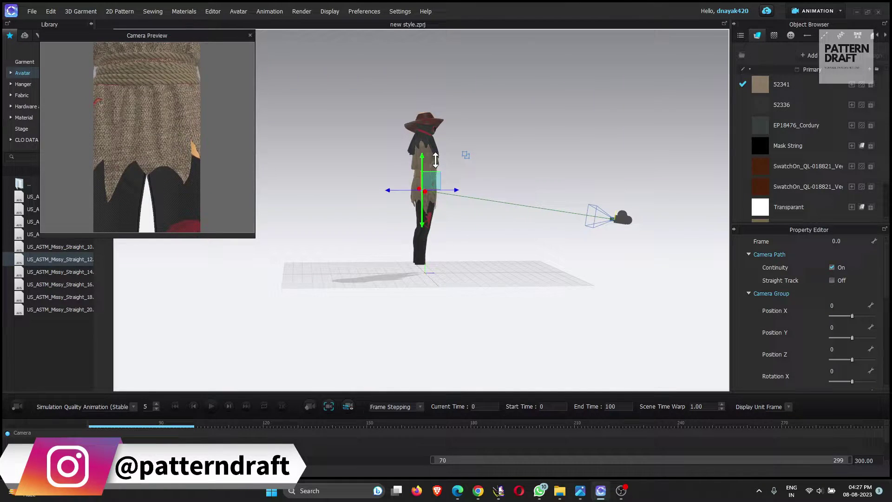
# Raise the camera to garment height, pull it back to frame the full avatar, then snap to front view.
pyautogui.click(628, 221)
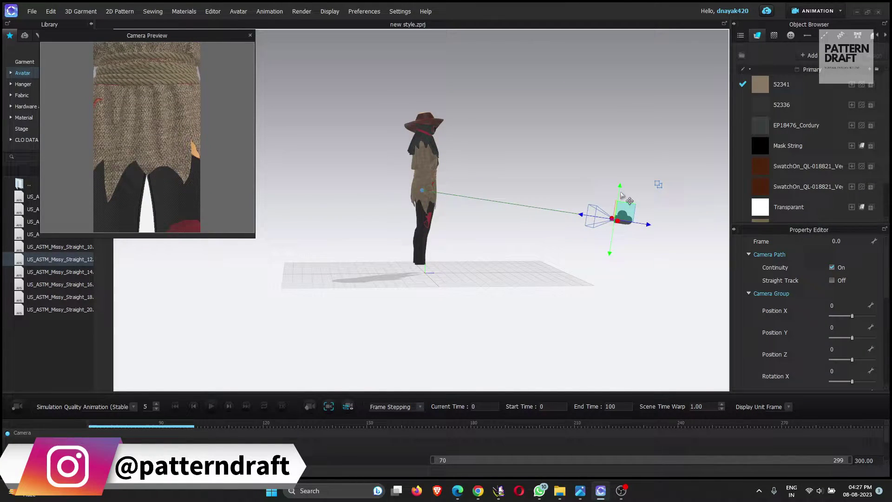
pyautogui.moveTo(636, 219); pyautogui.dragTo(628, 161)
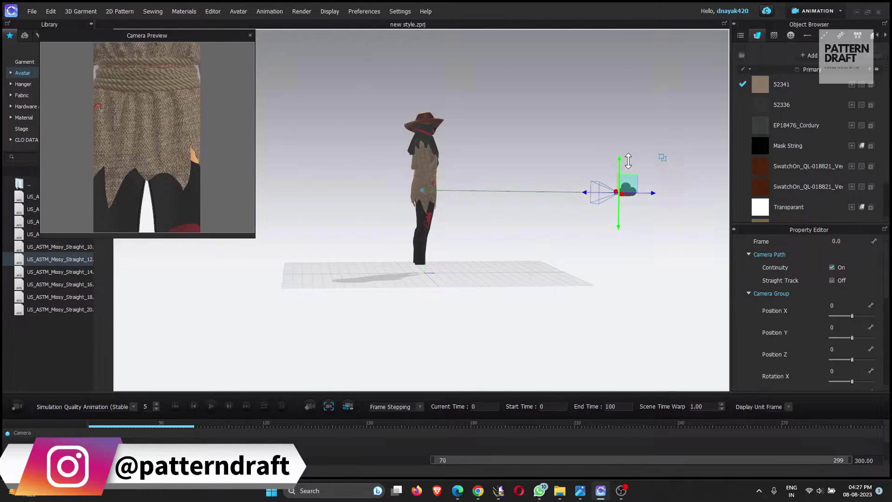
pyautogui.moveTo(629, 161); pyautogui.dragTo(632, 225, button='right')
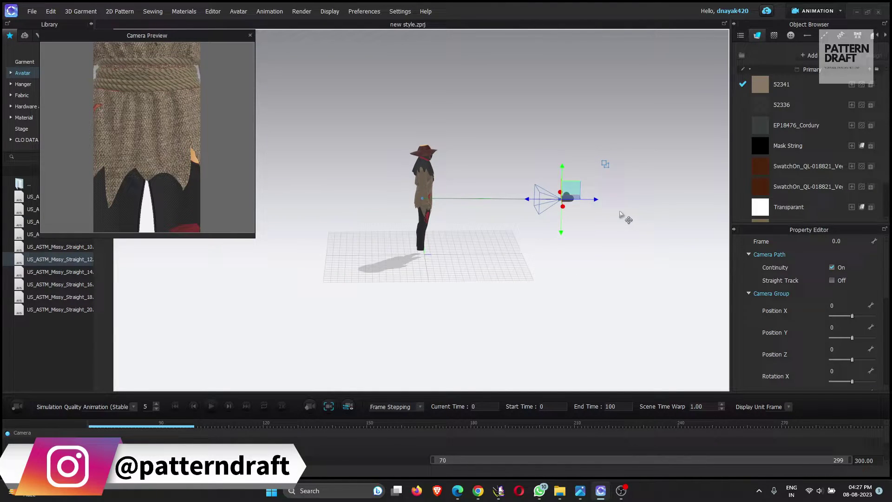
pyautogui.moveTo(597, 196); pyautogui.dragTo(731, 199)
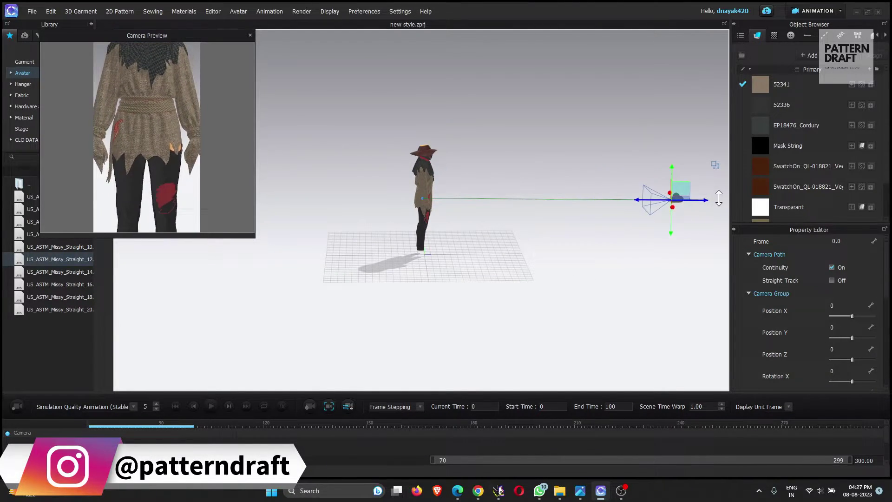
pyautogui.scroll(-2, 567, 202)
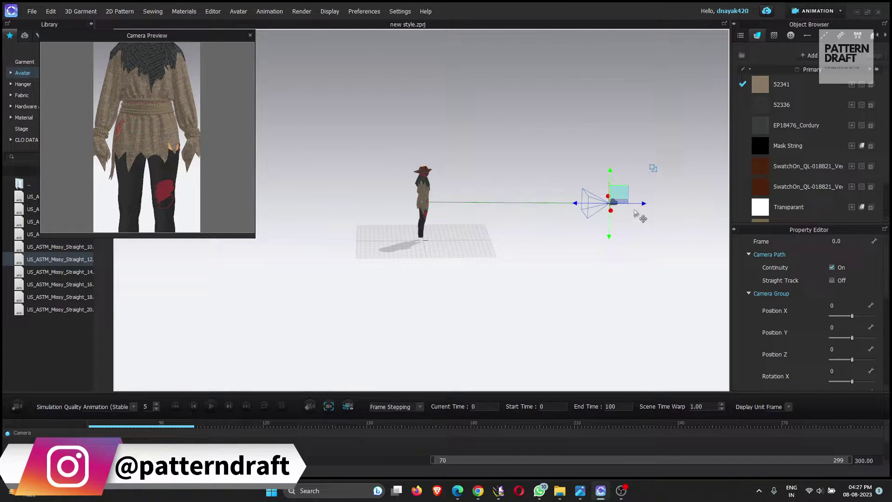
pyautogui.moveTo(652, 202); pyautogui.dragTo(755, 207)
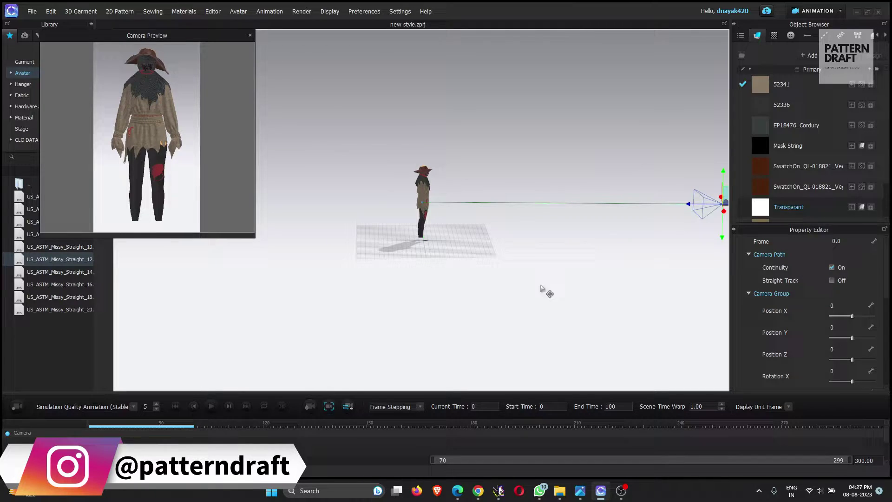
pyautogui.scroll(-1, 496, 239)
pyautogui.scroll(-1, 496, 239)
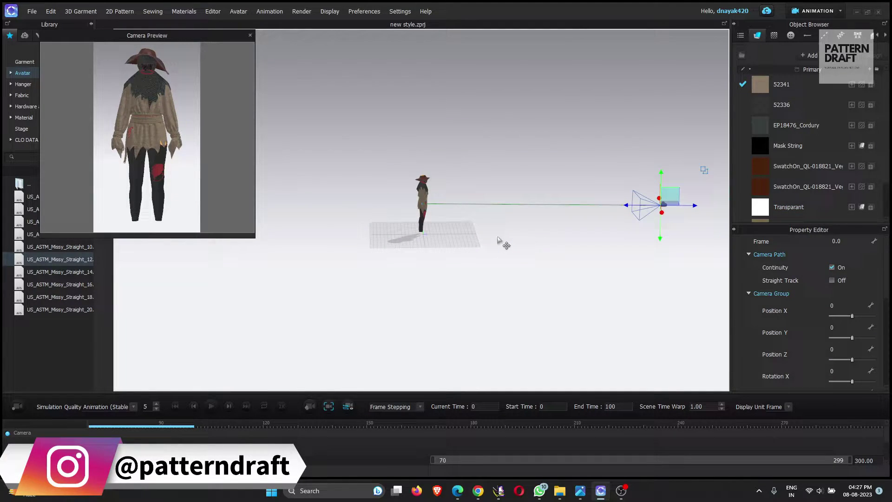
pyautogui.press('2')
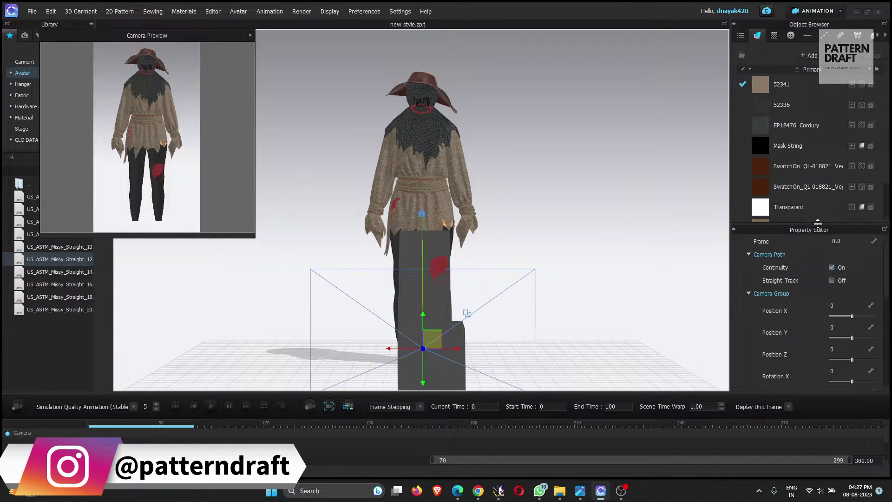
# Enlarge the camera property area and place the Camera Preview window beside the avatar.
pyautogui.moveTo(815, 227); pyautogui.dragTo(820, 156)
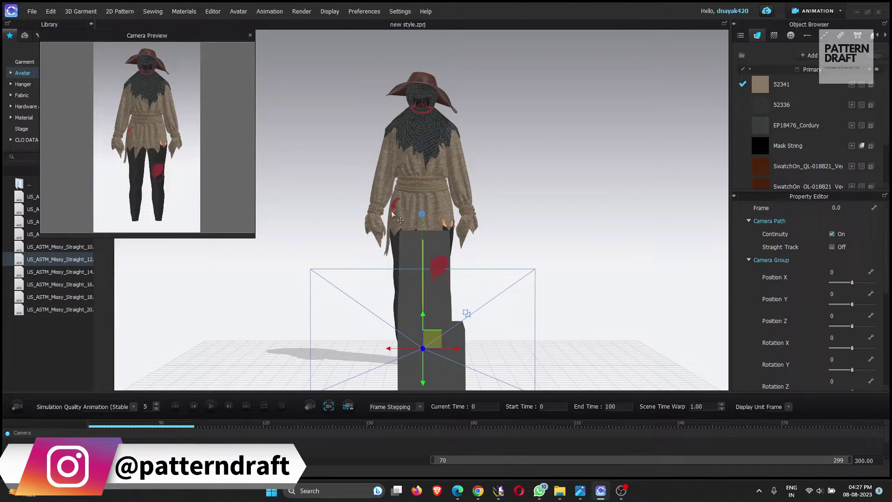
pyautogui.moveTo(190, 34)
pyautogui.mouseDown()
pyautogui.moveTo(631, 49)
pyautogui.moveTo(659, 36)
pyautogui.mouseUp()
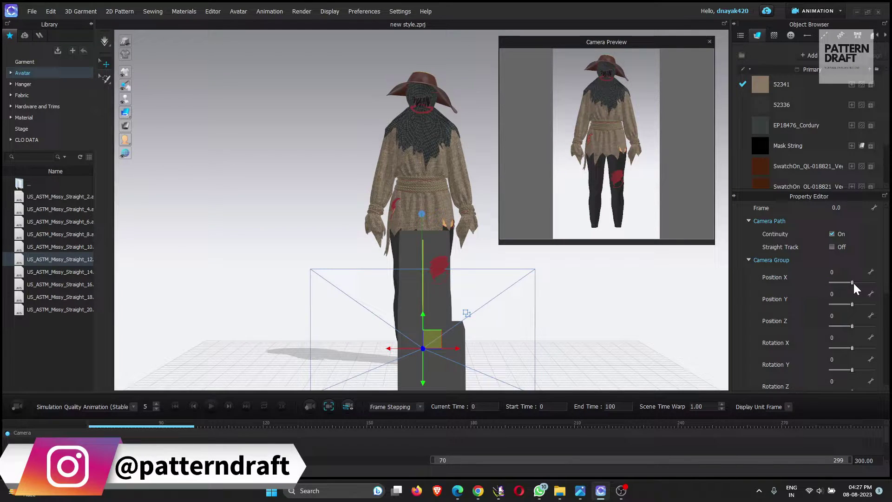
pyautogui.scroll(-2, 854, 283)
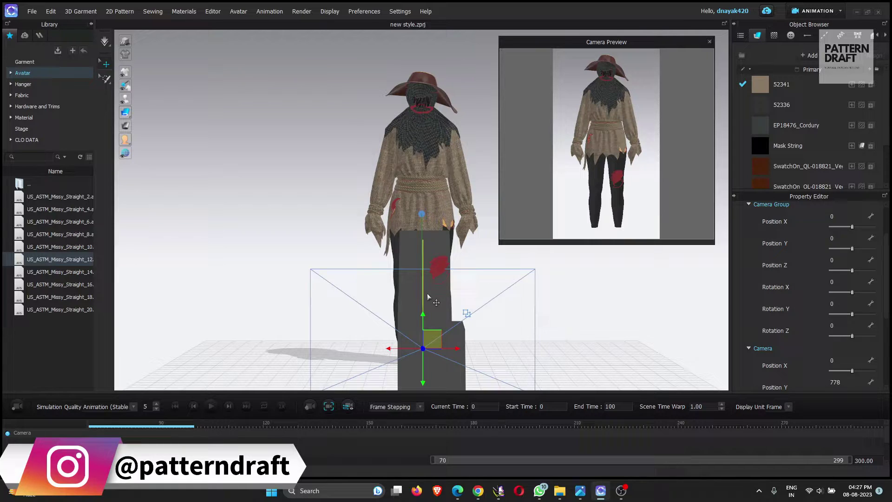
pyautogui.scroll(-3, 428, 298)
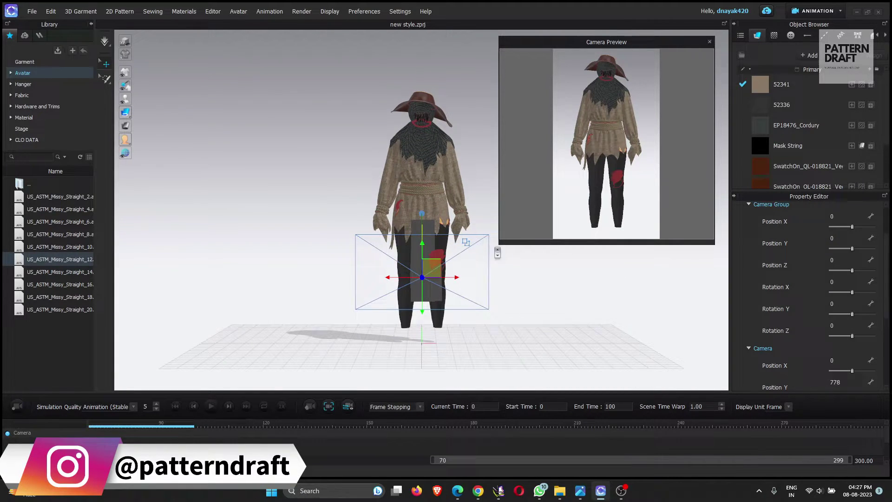
pyautogui.scroll(1, 628, 328)
pyautogui.scroll(2, 811, 241)
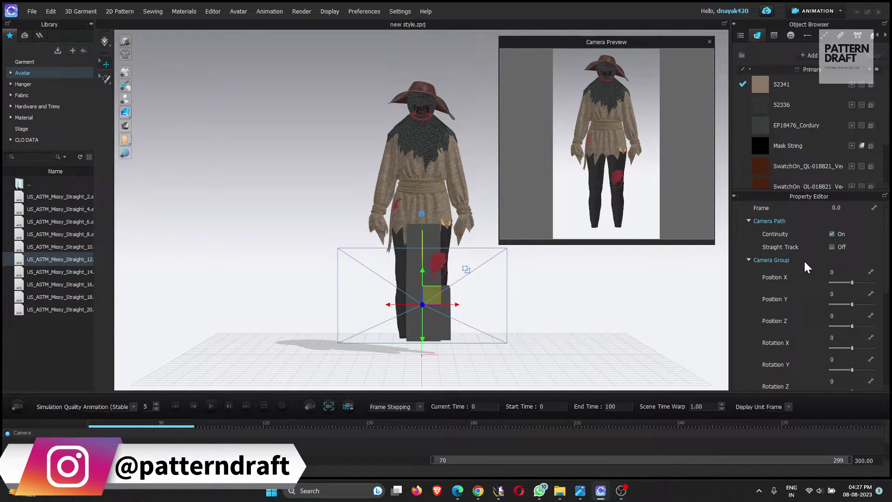
pyautogui.scroll(-1, 841, 282)
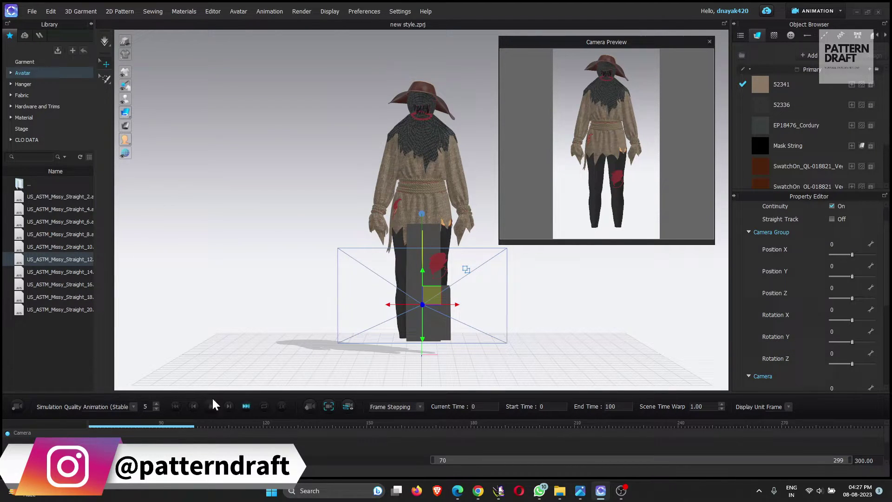
pyautogui.moveTo(455, 460); pyautogui.dragTo(145, 460)
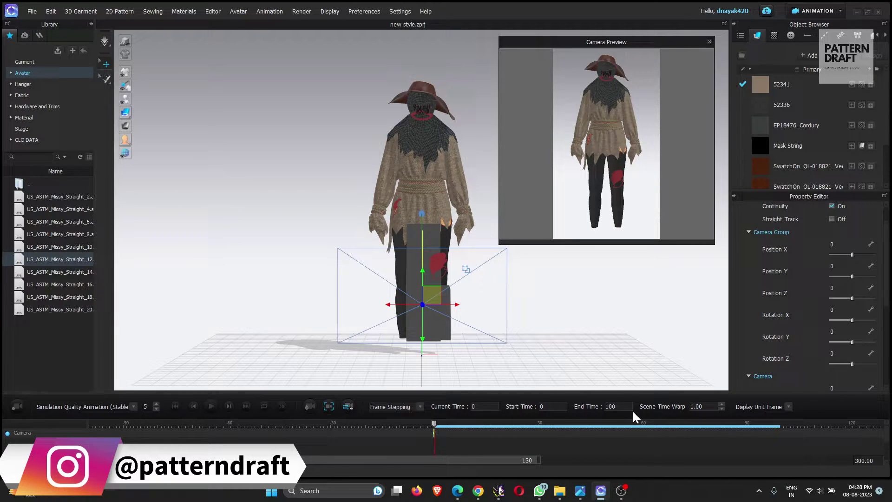
# Set the animation end time to 150 frames, leaving the start and current time unchanged.
pyautogui.click(550, 406)
pyautogui.click(492, 408)
pyautogui.press('Return')
pyautogui.click(628, 406)
pyautogui.write('0')
pyautogui.moveTo(459, 459); pyautogui.dragTo(591, 464)
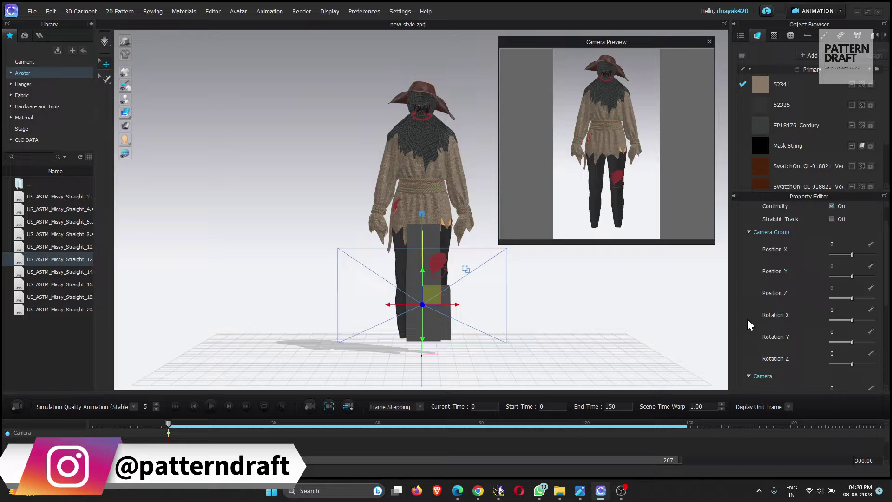
# Jump to the final frame 150 and start editing the camera group's Rotation Y value.
pyautogui.doubleClick(851, 334)
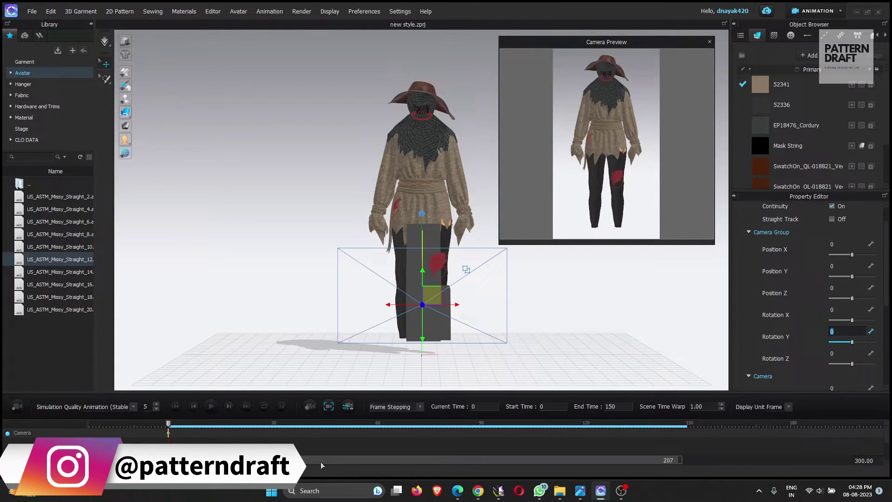
pyautogui.moveTo(321, 463); pyautogui.dragTo(261, 462)
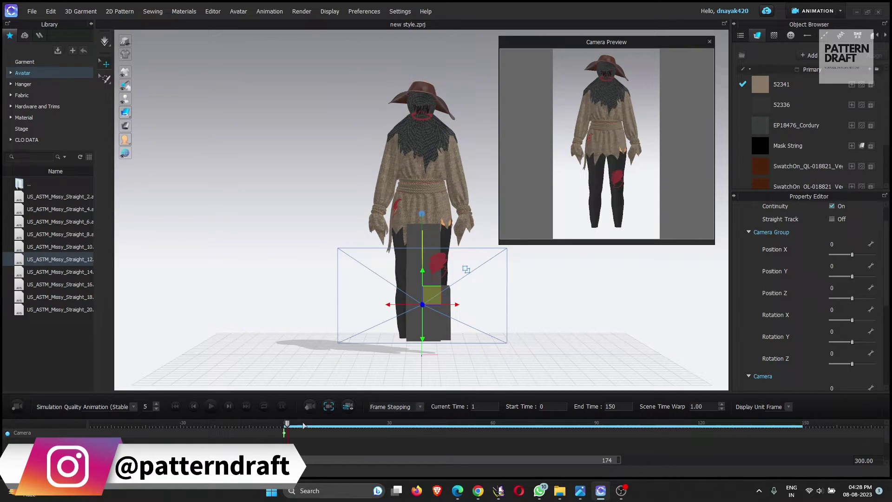
pyautogui.click(194, 408)
pyautogui.click(245, 407)
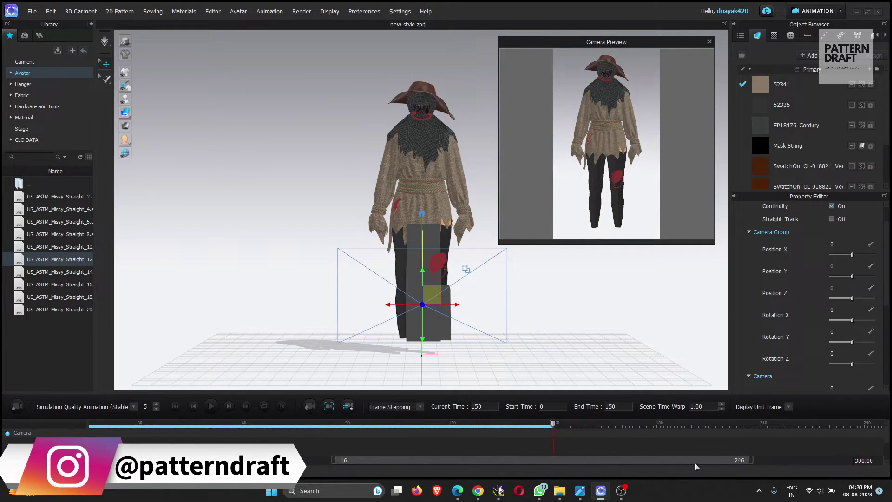
pyautogui.moveTo(560, 466); pyautogui.dragTo(747, 463)
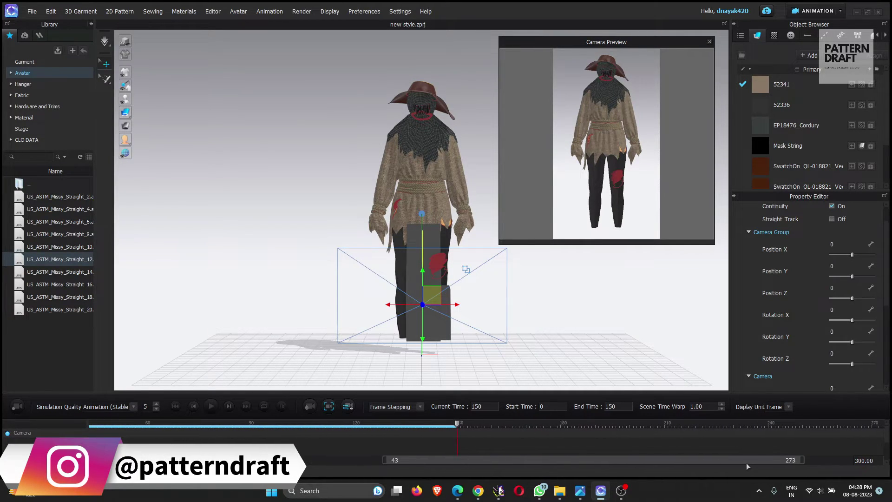
pyautogui.click(858, 334)
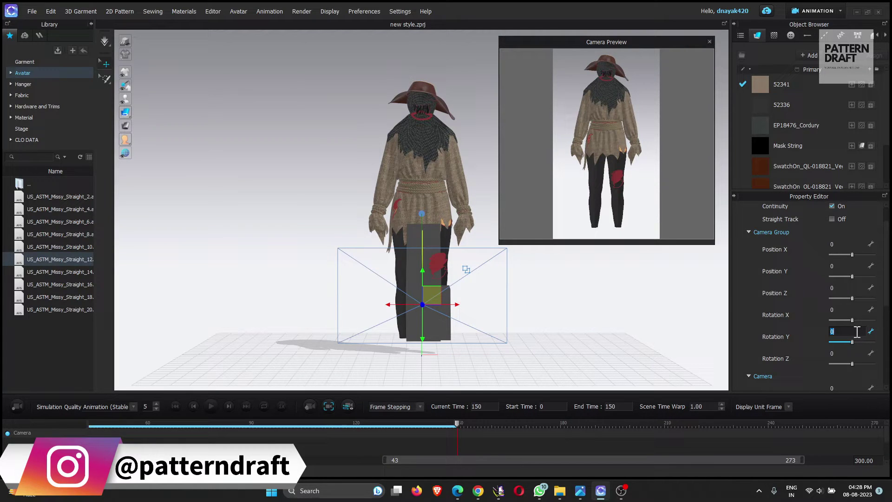
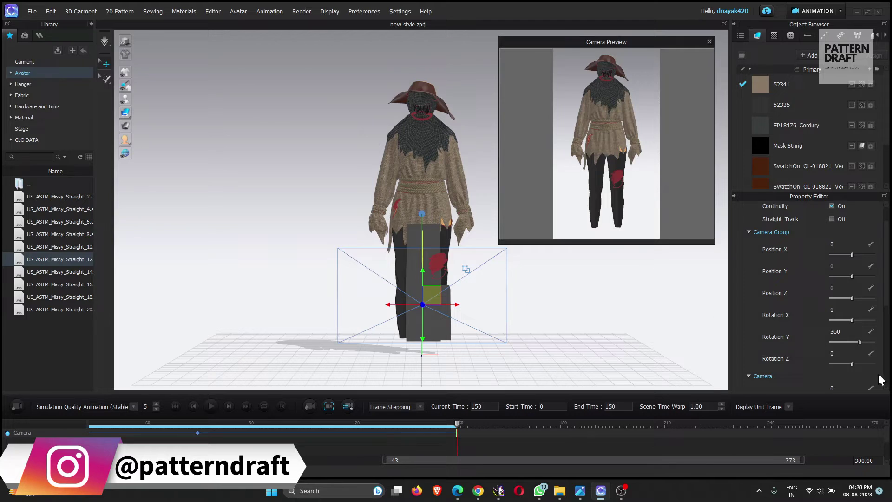
# Set the end camera keyframe's Rotation Y to 360 in the Property Editor.
pyautogui.moveTo(858, 343); pyautogui.dragTo(859, 341)
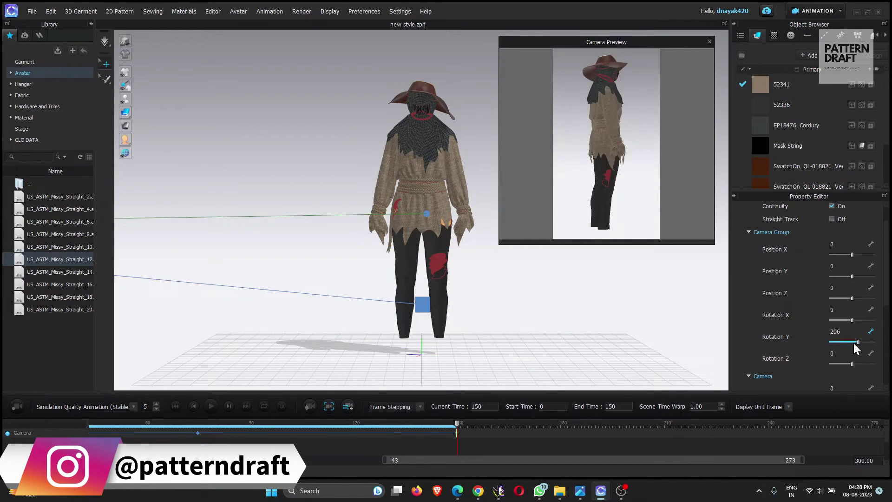
pyautogui.click(854, 332)
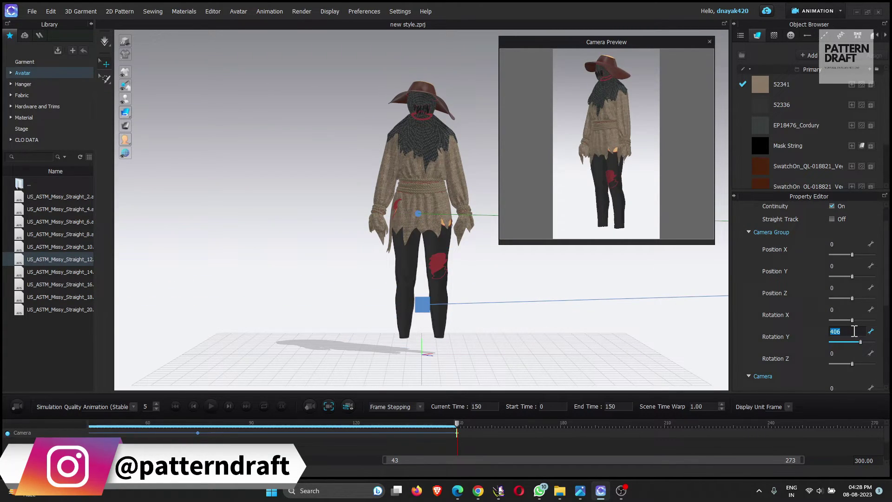
pyautogui.write('360')
pyautogui.press('Return')
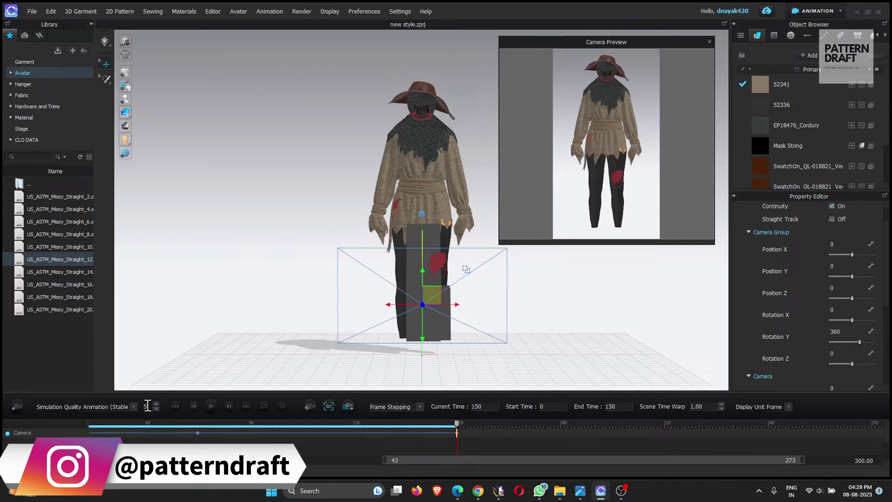
# Move and enlarge the Camera Preview window, then play the orbit from frame 0.
pyautogui.moveTo(614, 44); pyautogui.dragTo(433, 60)
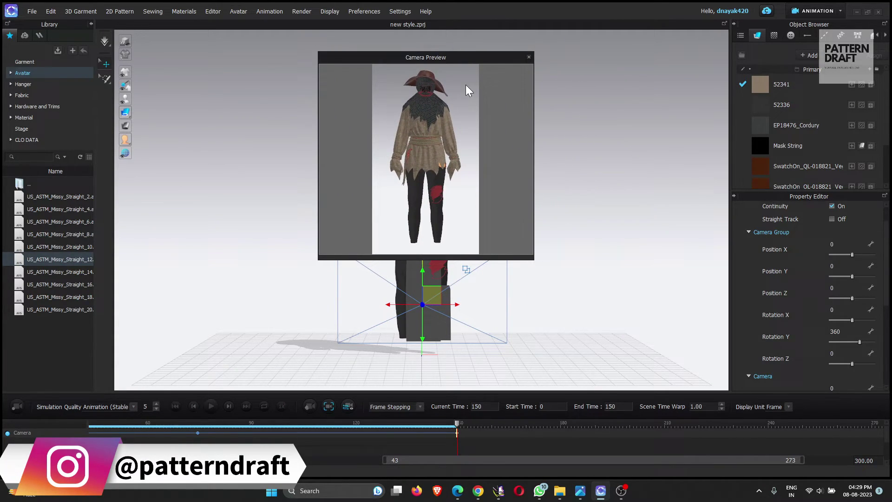
pyautogui.click(539, 266)
pyautogui.moveTo(534, 259); pyautogui.dragTo(595, 340)
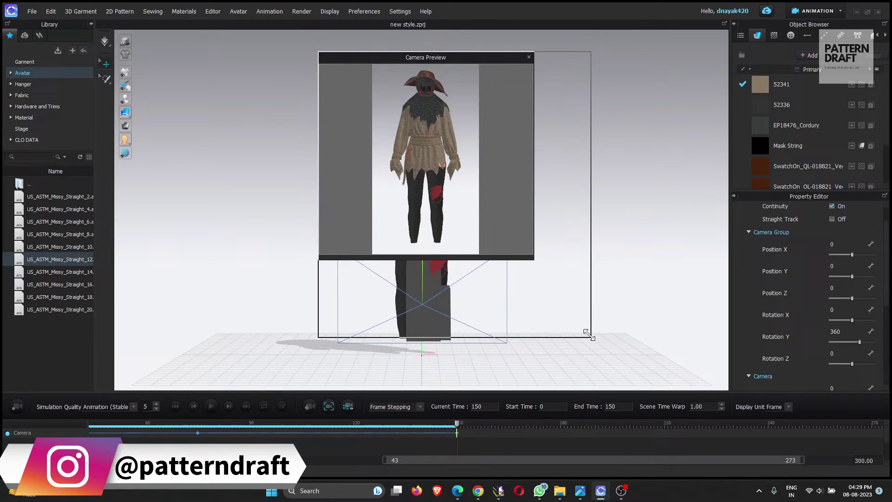
pyautogui.moveTo(492, 60); pyautogui.dragTo(468, 50)
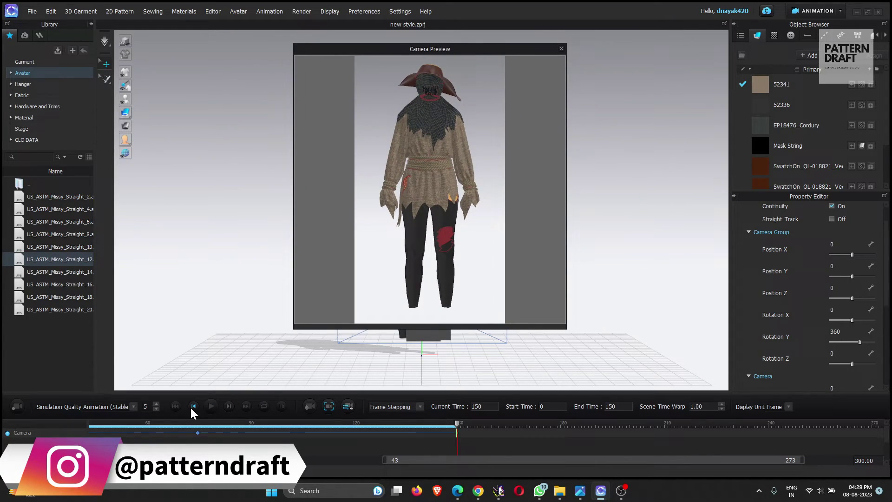
pyautogui.click(175, 406)
pyautogui.click(211, 406)
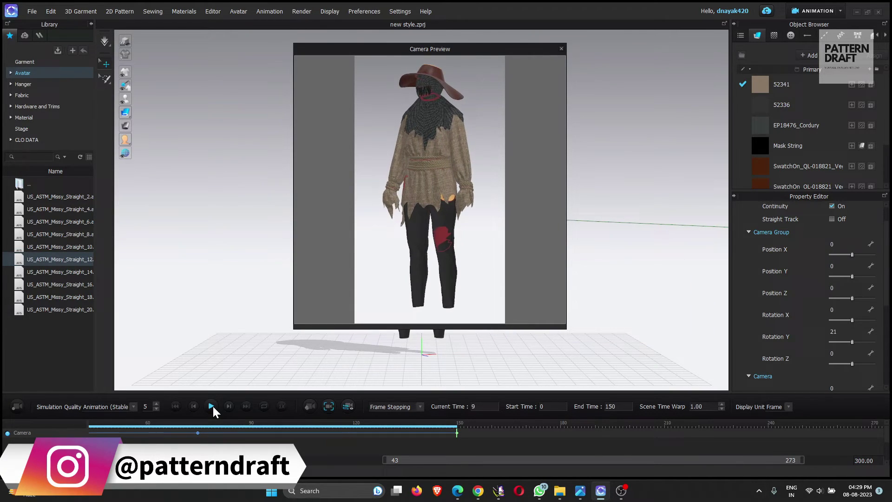